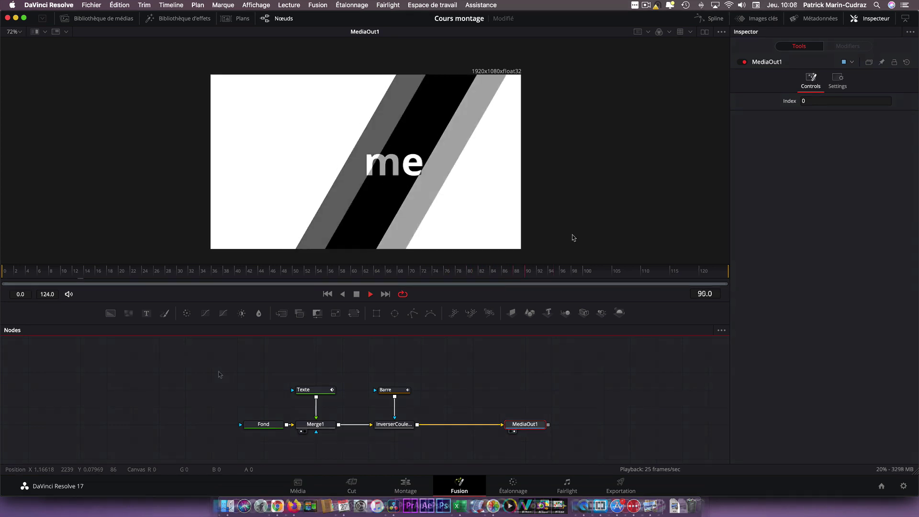
# - Stop playback and start creating a macro from the Fond, Merge1, Texte, Barre and InverserCouleur1 nodes
pyautogui.press('space')
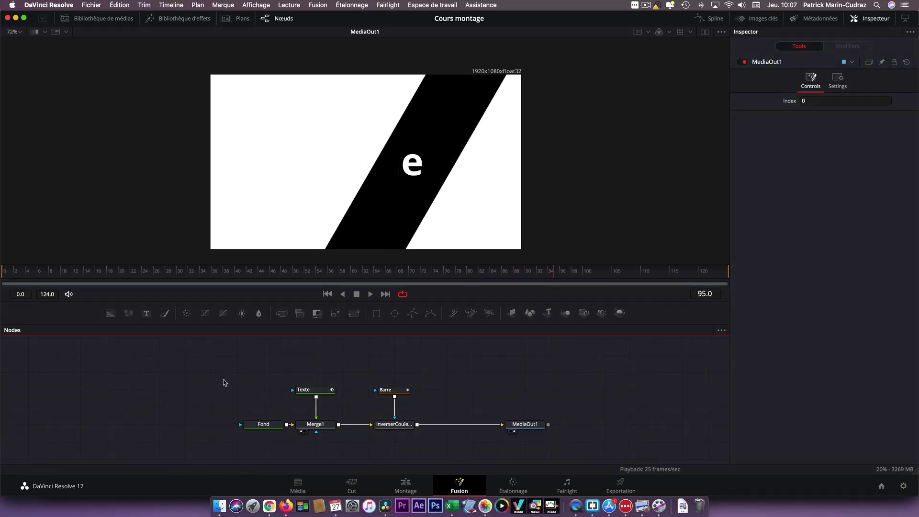
pyautogui.moveTo(224, 373); pyautogui.dragTo(433, 448)
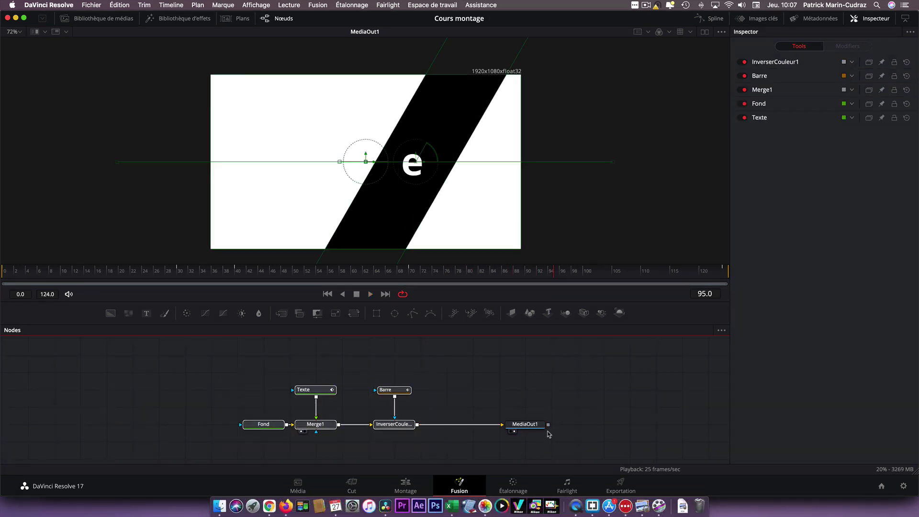
pyautogui.rightClick(389, 391)
pyautogui.moveTo(429, 242)
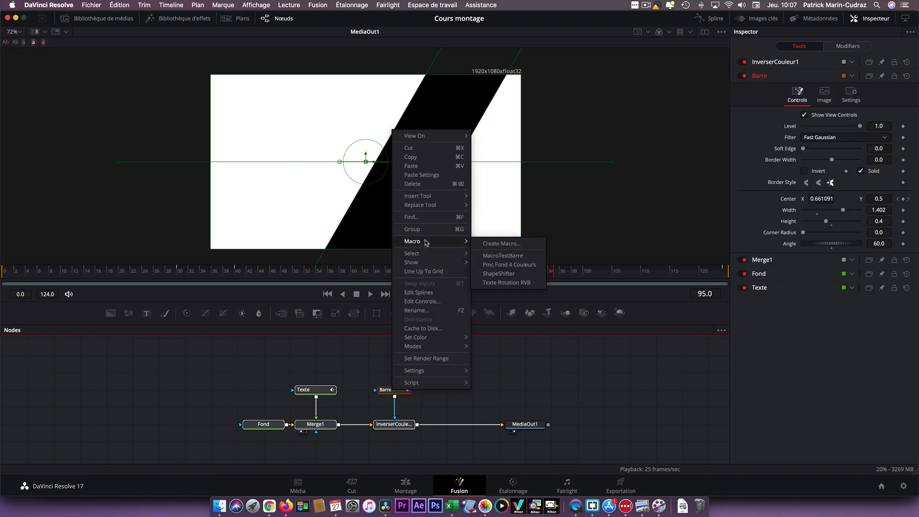
pyautogui.click(497, 247)
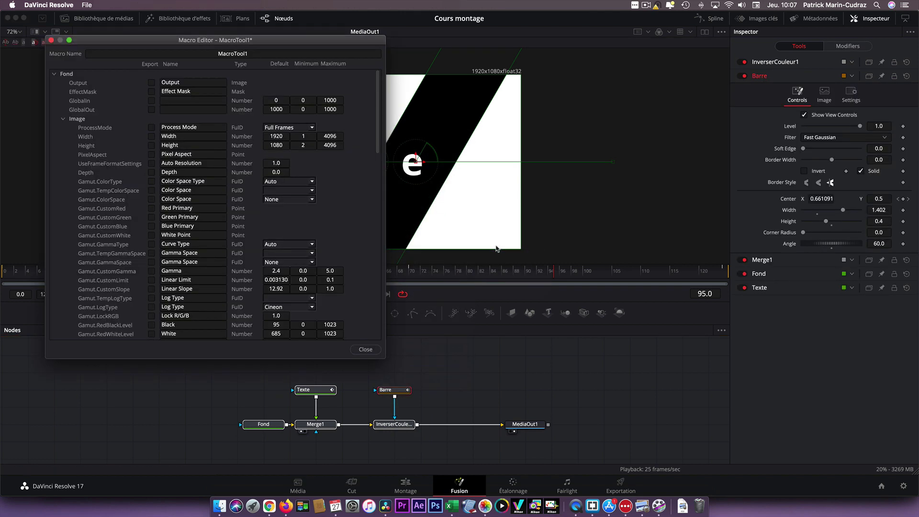
# - Export Fond's top-left red, green, blue and alpha color parameters in the macro, naming the color "Couleur fond"
pyautogui.click(55, 75)
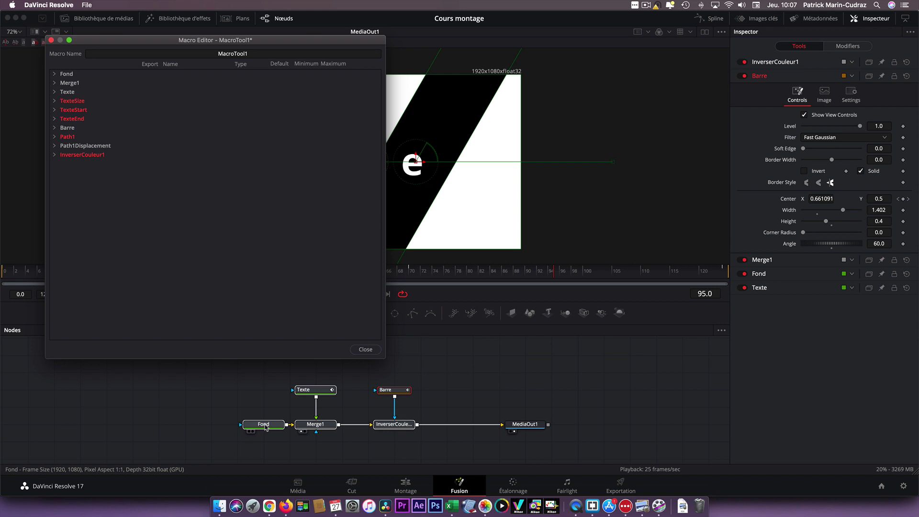
pyautogui.click(55, 75)
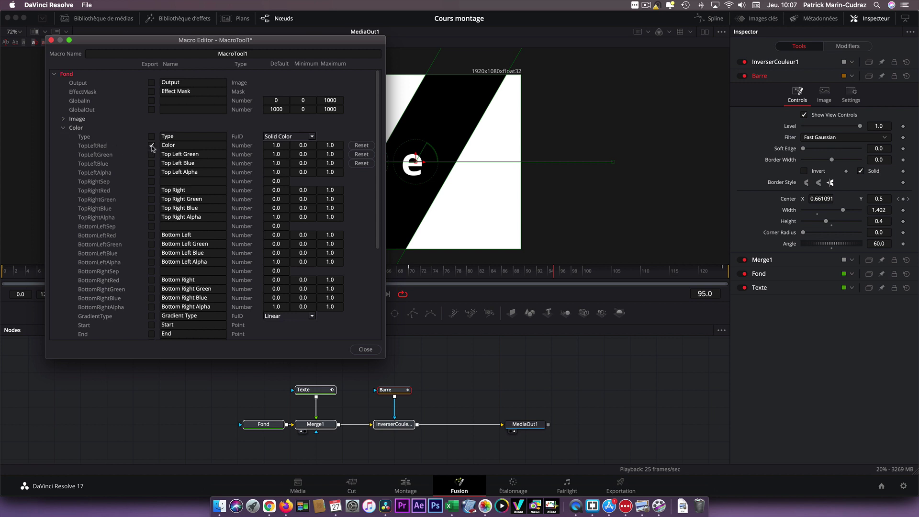
pyautogui.click(151, 173)
pyautogui.click(184, 146)
pyautogui.click(54, 75)
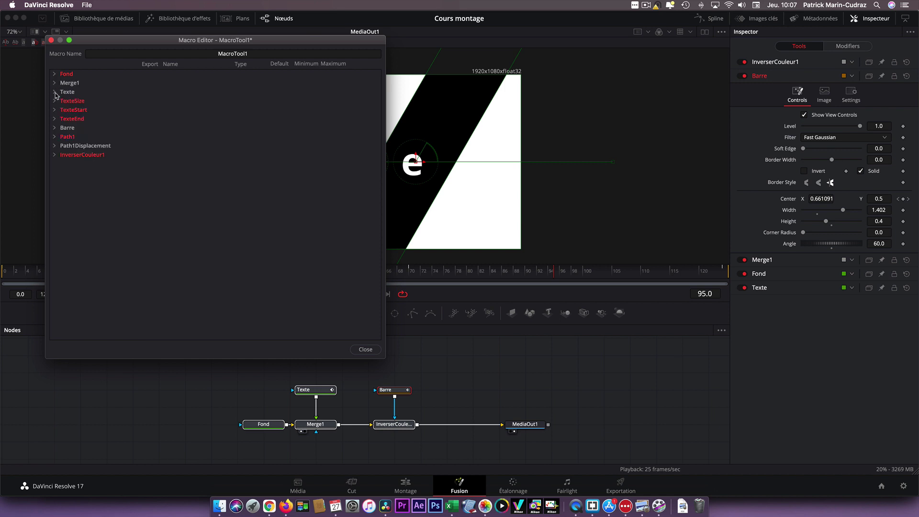
# - Export Texte's Styled Text, Font and red, green, blue and alpha color parameters, naming the color "Couleur texte"
pyautogui.click(55, 92)
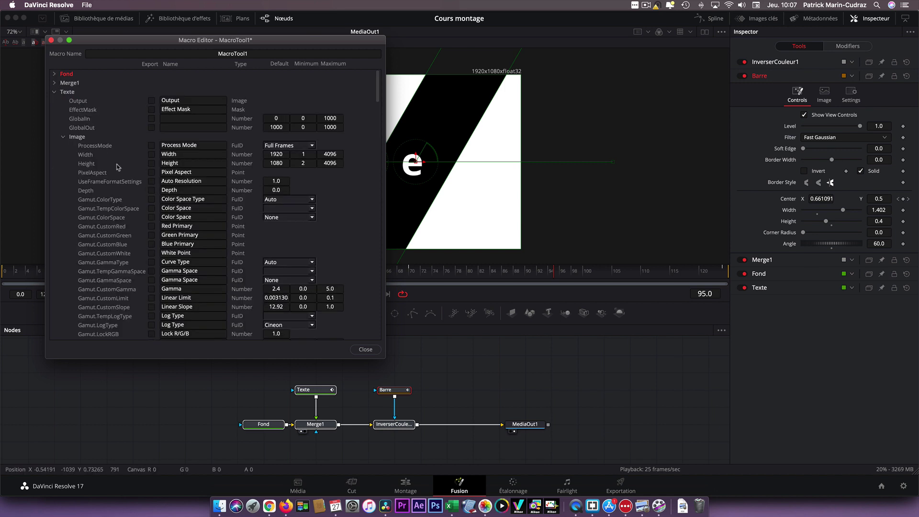
pyautogui.click(64, 138)
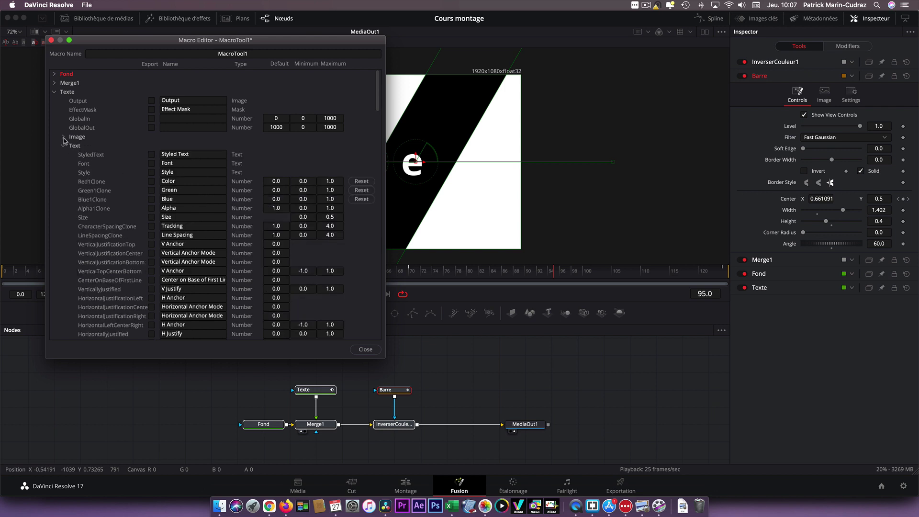
pyautogui.click(151, 155)
pyautogui.click(151, 183)
pyautogui.click(152, 190)
pyautogui.click(152, 199)
pyautogui.click(152, 209)
pyautogui.click(186, 181)
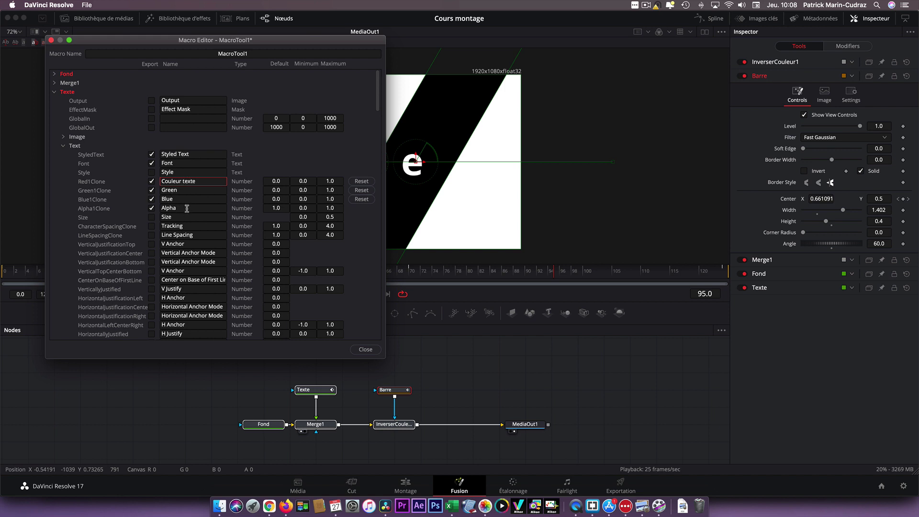
# - Export the Size parameter of the Texte node and rename it "Taille"
pyautogui.click(152, 218)
pyautogui.click(182, 217)
pyautogui.write('Si')
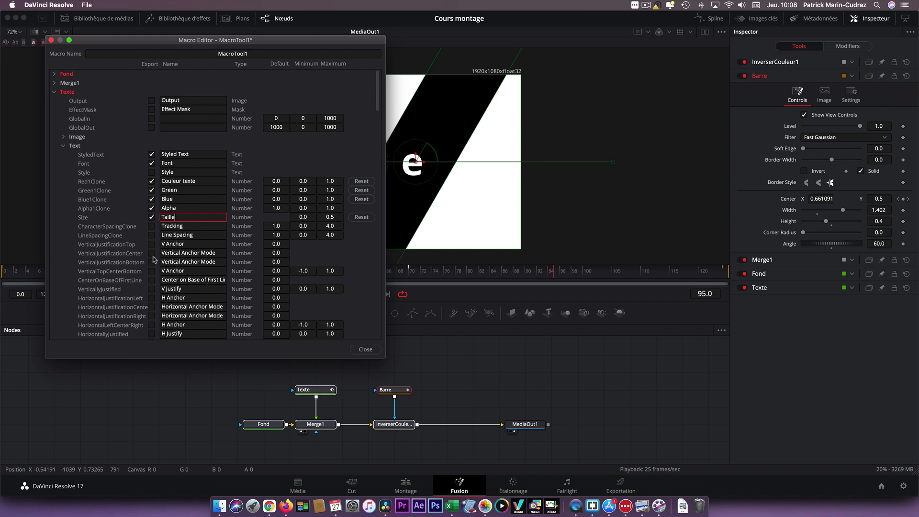
pyautogui.click(54, 92)
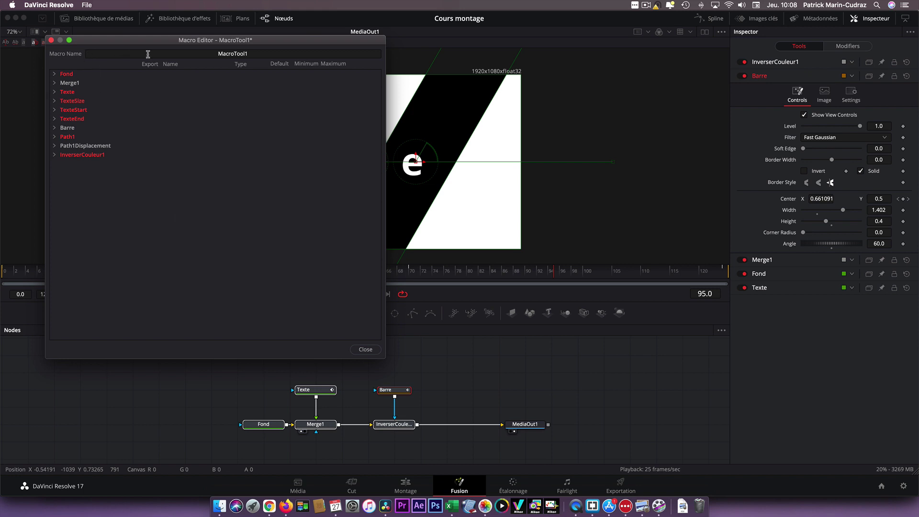
# - Name the macro "PMC-Barre-Titre" and save it as a new macro file
pyautogui.click(255, 54)
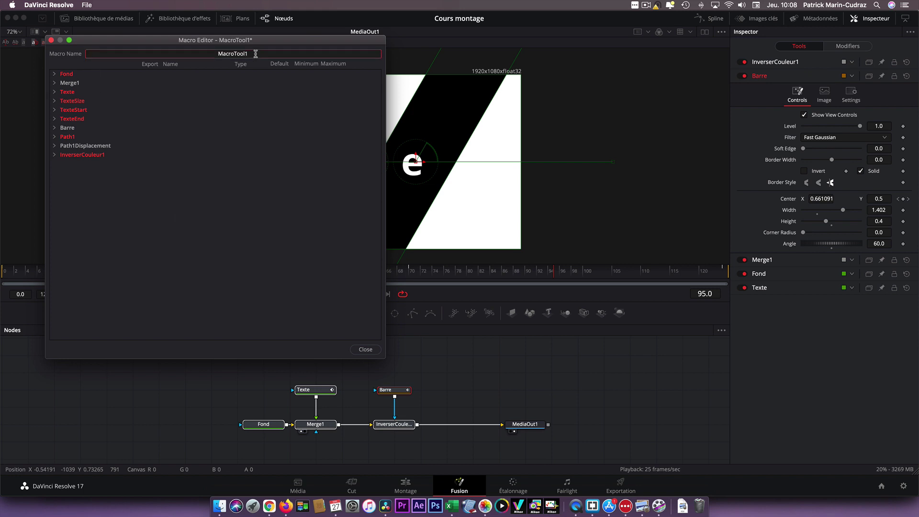
pyautogui.press('BackSpace')
pyautogui.press('BackSpace')
pyautogui.press('BackSpace')
pyautogui.press('BackSpace')
pyautogui.press('BackSpace')
pyautogui.press('BackSpace')
pyautogui.press('BackSpace')
pyautogui.write('PMC-Barre-Titre')
pyautogui.click(86, 5)
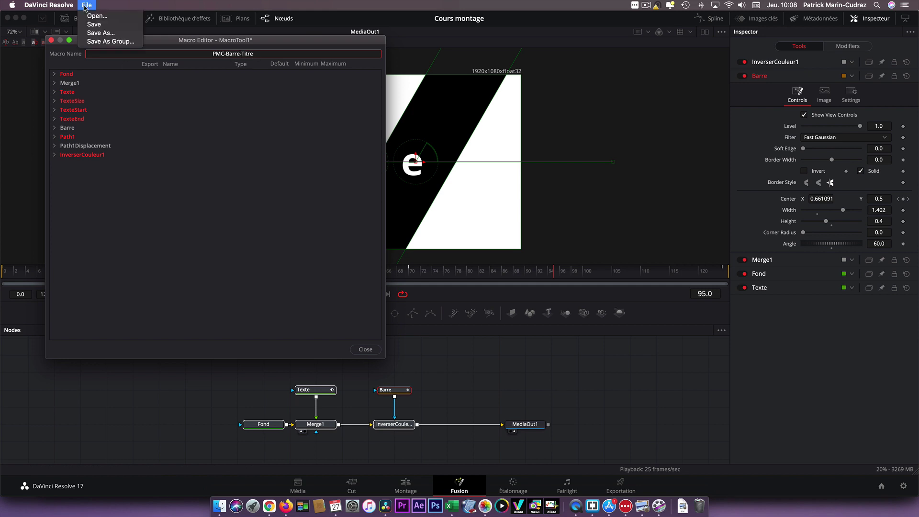
pyautogui.click(100, 34)
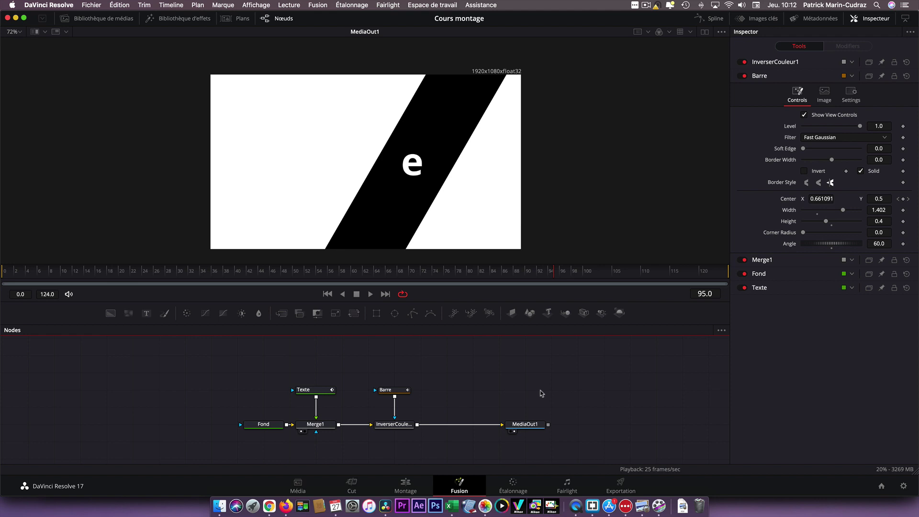
# - Disconnect the InverserCouleur1 node from MediaOut1
pyautogui.moveTo(502, 425); pyautogui.dragTo(477, 386)
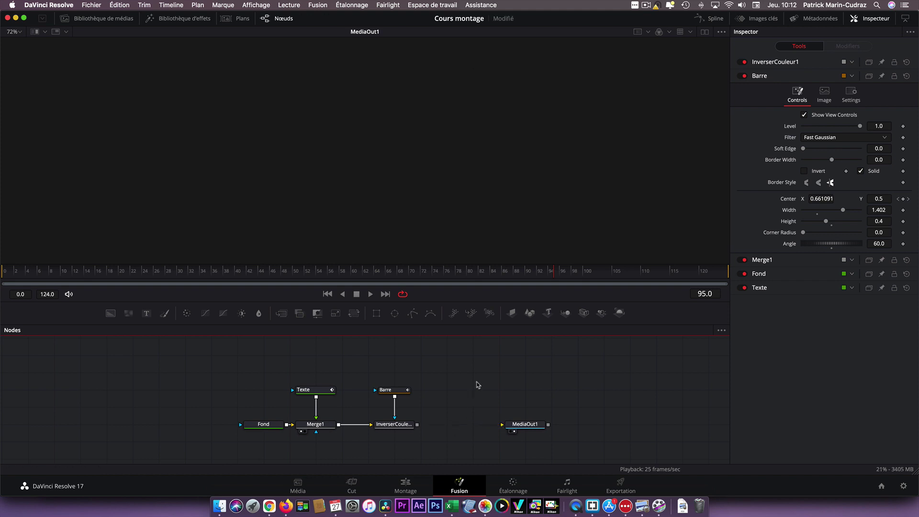
pyautogui.rightClick(476, 386)
pyautogui.click(464, 413)
# - Insert the PMC-Barre-Titre macro into the node graph and connect it to MediaOut1
pyautogui.hotkey('shift', 'space')
pyautogui.write('MacroTestBarre')
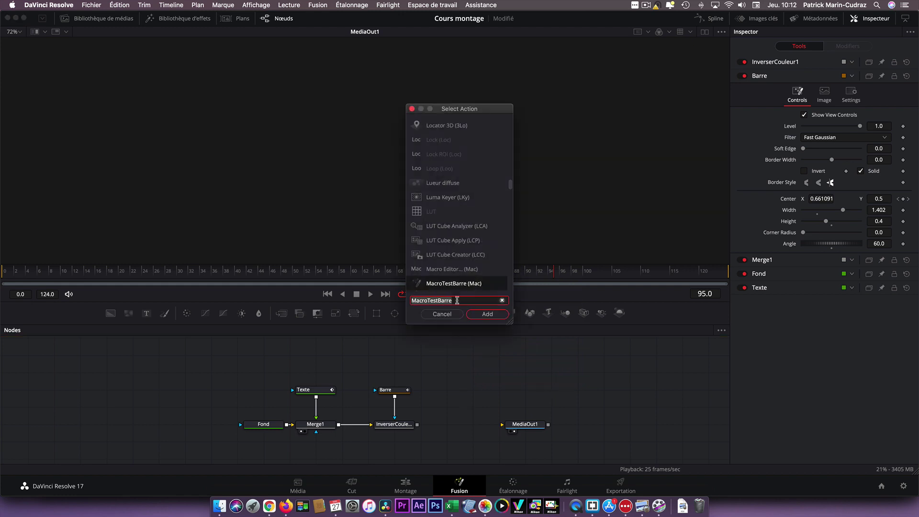
pyautogui.press('super+a')
pyautogui.press('BackSpace')
pyautogui.write('pmc')
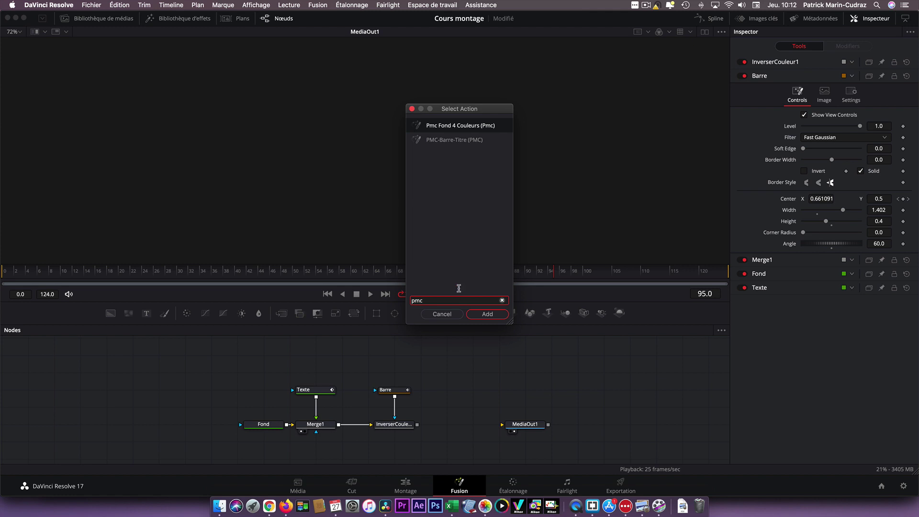
pyautogui.click(445, 143)
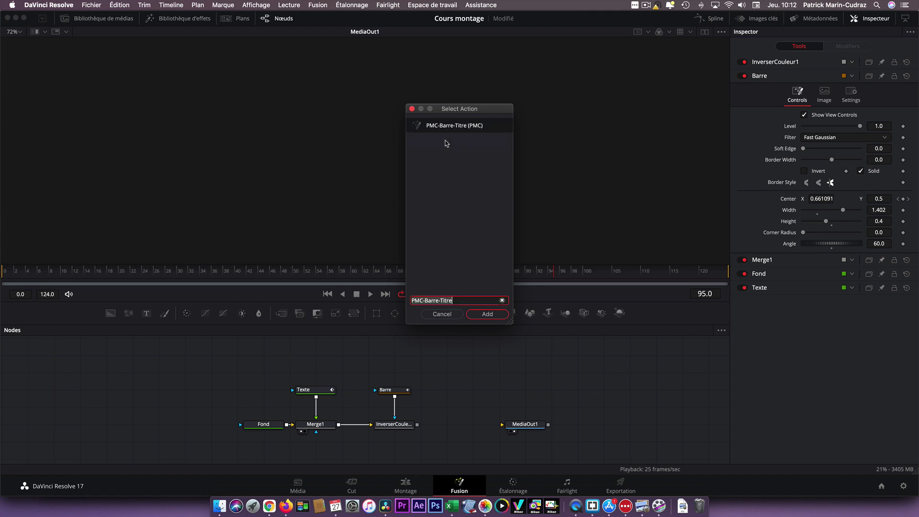
pyautogui.click(485, 315)
pyautogui.moveTo(496, 390); pyautogui.dragTo(502, 427)
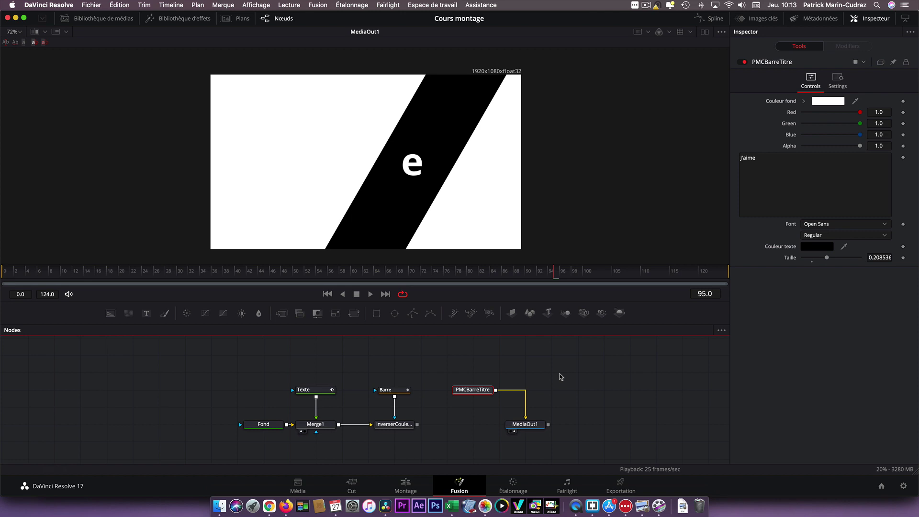
# - Delete the PMCBarreTitre node from the graph and open the PMC-Barre-Titre macro for editing
pyautogui.moveTo(444, 376); pyautogui.dragTo(492, 412)
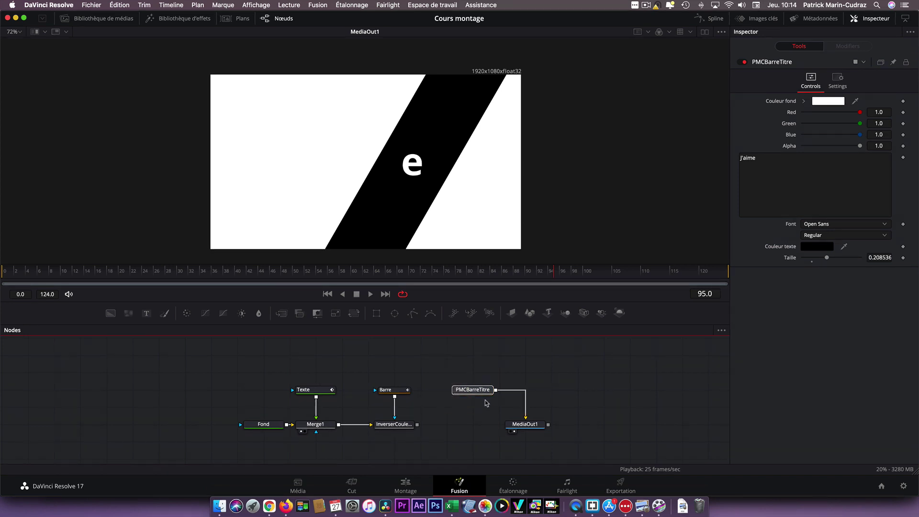
pyautogui.press('Delete')
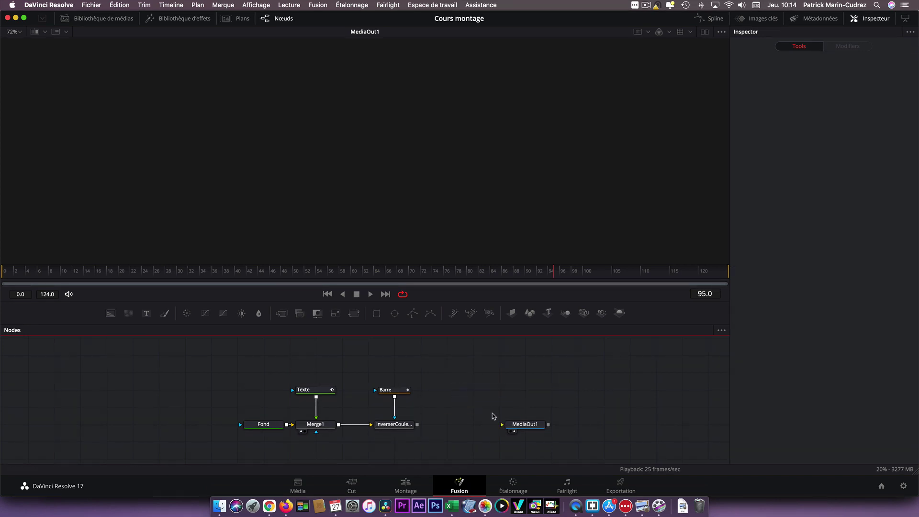
pyautogui.rightClick(472, 396)
pyautogui.moveTo(501, 314)
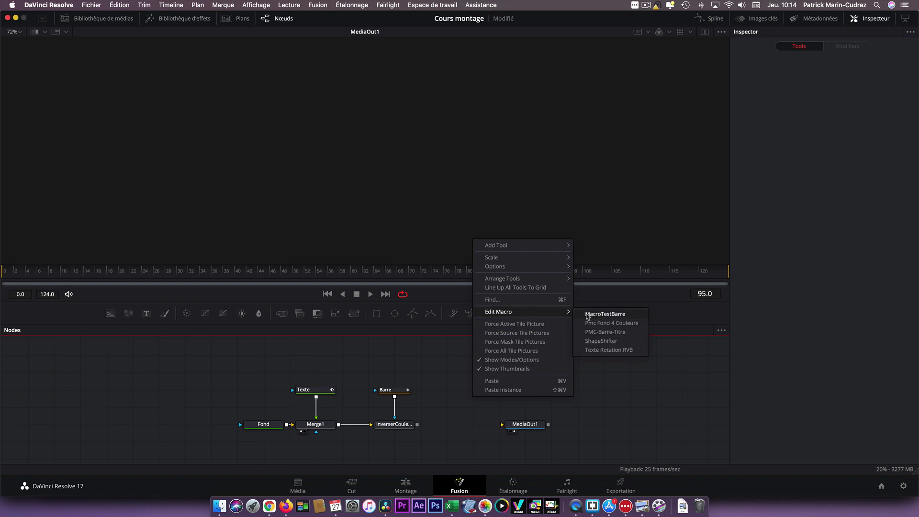
pyautogui.click(605, 332)
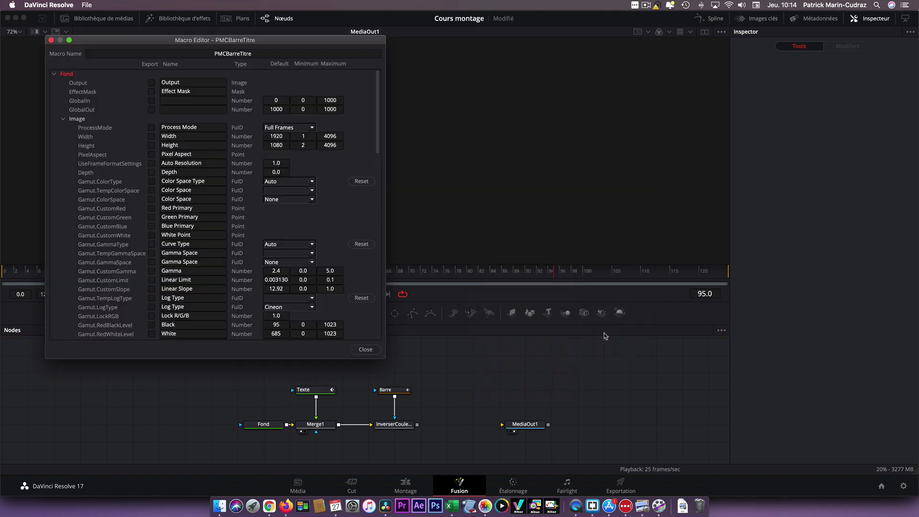
# - Export the Angle parameter of the Barre node in the macro and rename it "Angle barre"
pyautogui.click(54, 74)
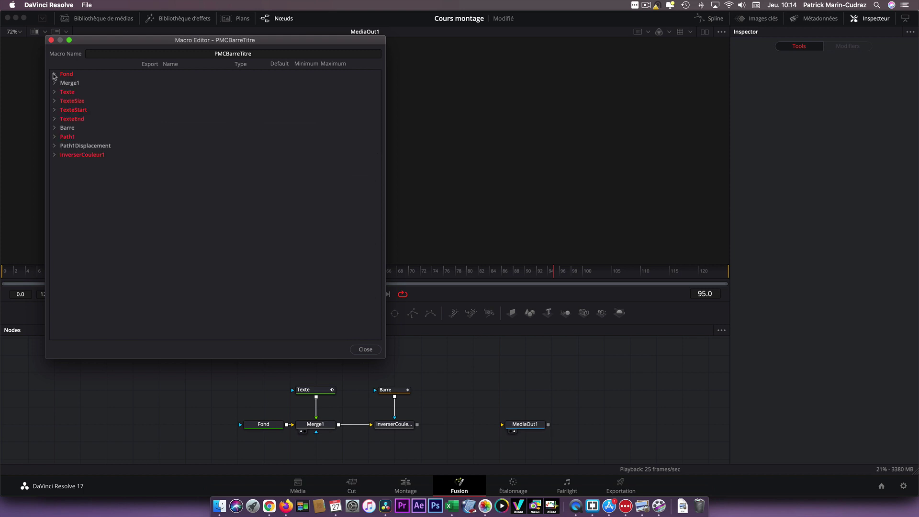
pyautogui.click(54, 128)
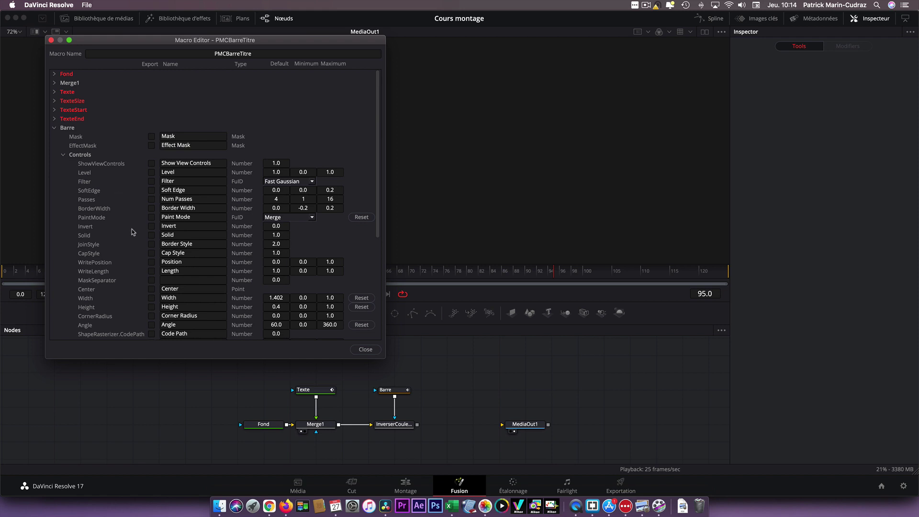
pyautogui.scroll(-3, 133, 256)
pyautogui.scroll(-2, 134, 258)
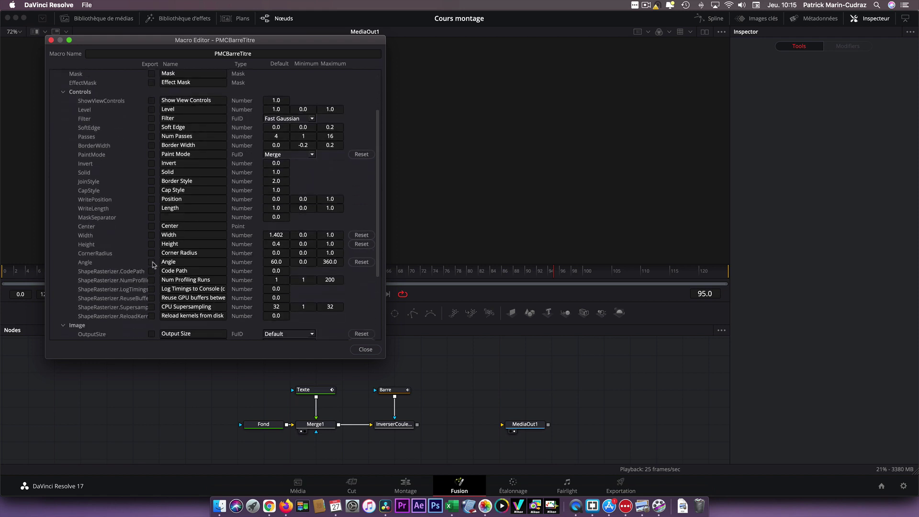
pyautogui.click(152, 263)
pyautogui.click(189, 262)
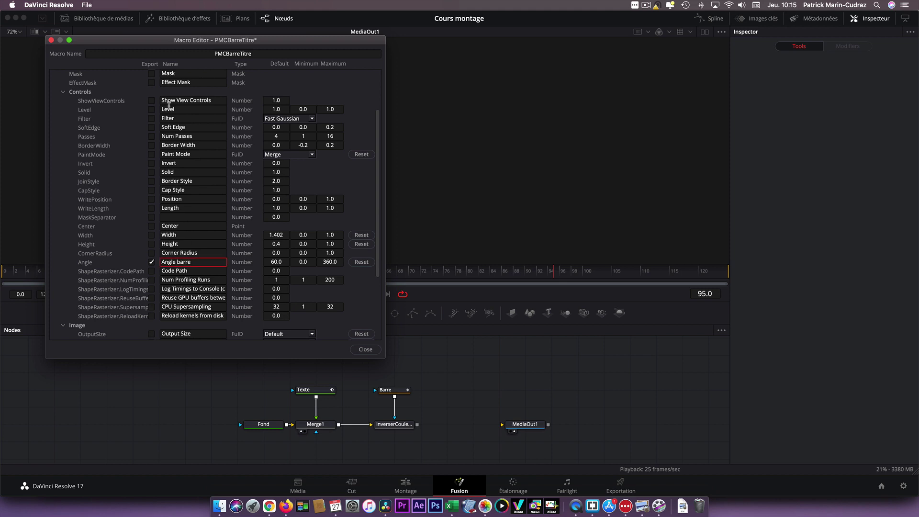
# - Save the edited macro under its existing file and close the Macro Editor
pyautogui.click(86, 6)
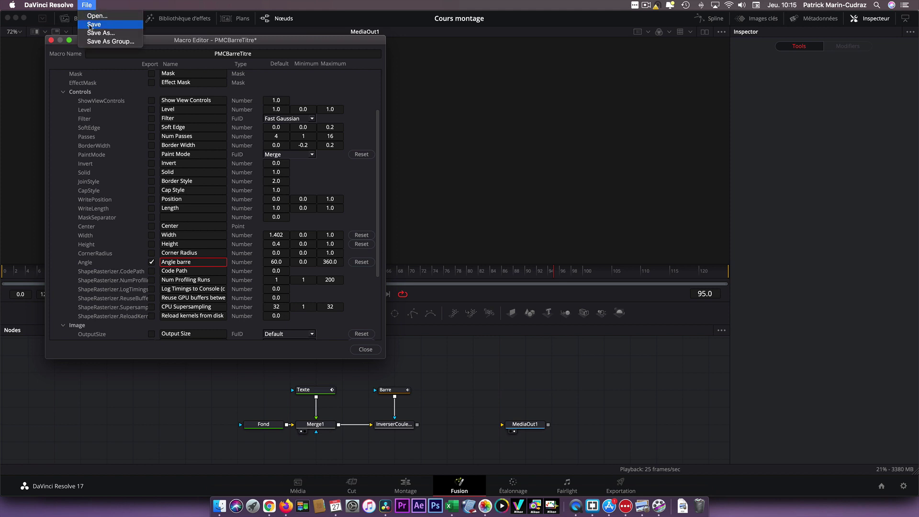
pyautogui.click(94, 25)
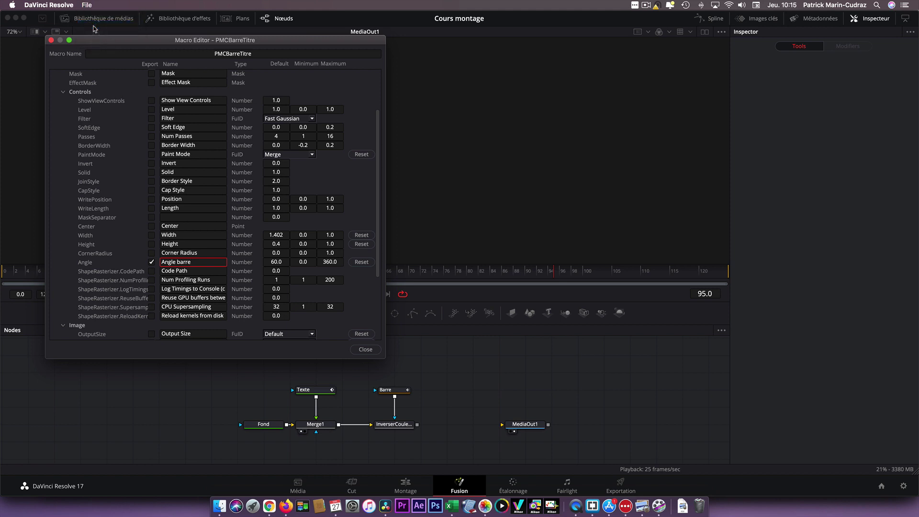
pyautogui.click(51, 41)
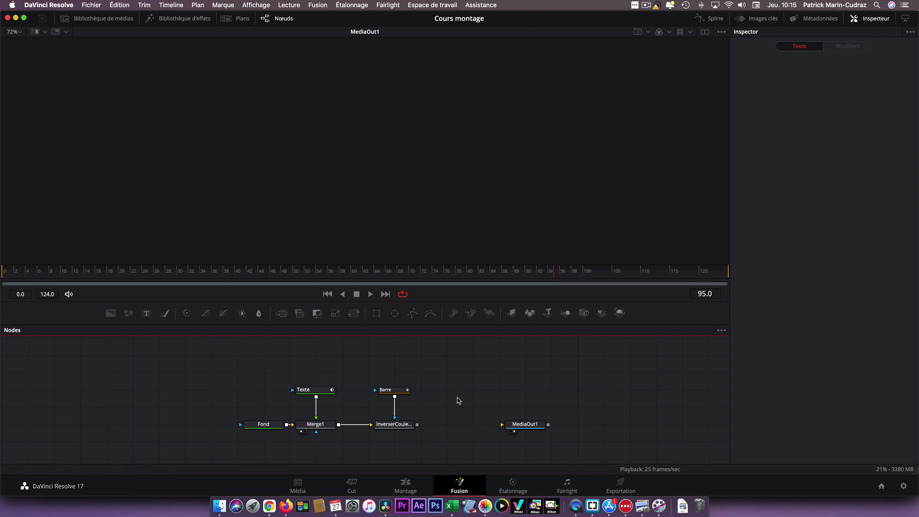
# - Add the updated PMC-Barre-Titre macro to the graph and link its output to MediaOut1
pyautogui.hotkey('ctrl', 'space')
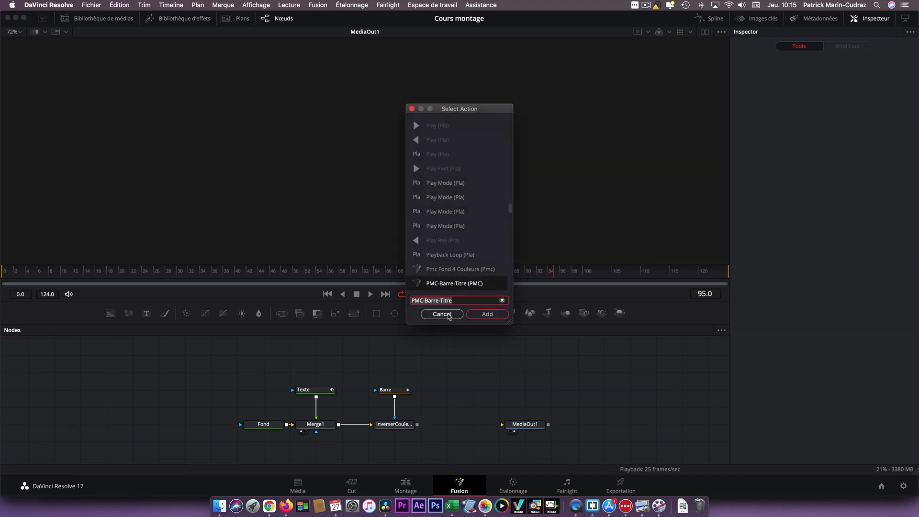
pyautogui.click(487, 314)
pyautogui.moveTo(469, 389); pyautogui.dragTo(501, 425)
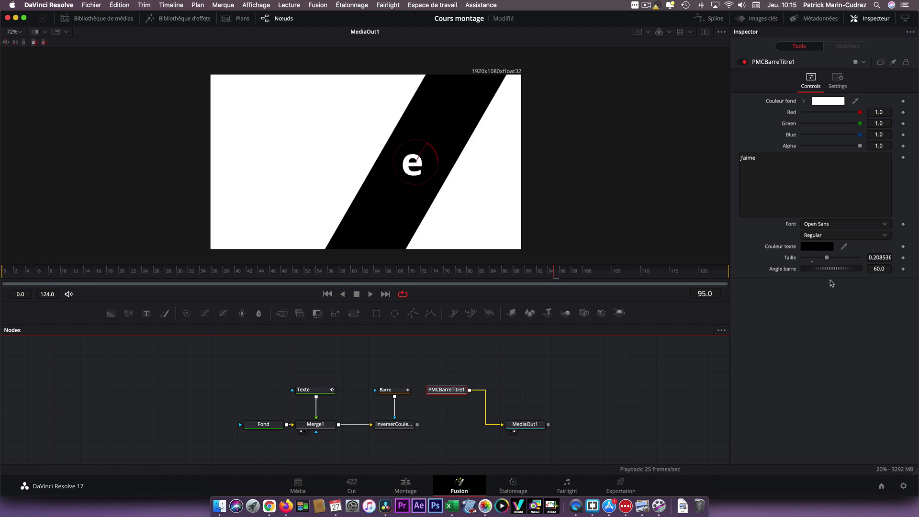
# - Set the macro's Angle barre to 62.6 and play the animation from the first frame
pyautogui.moveTo(831, 268); pyautogui.dragTo(832, 268)
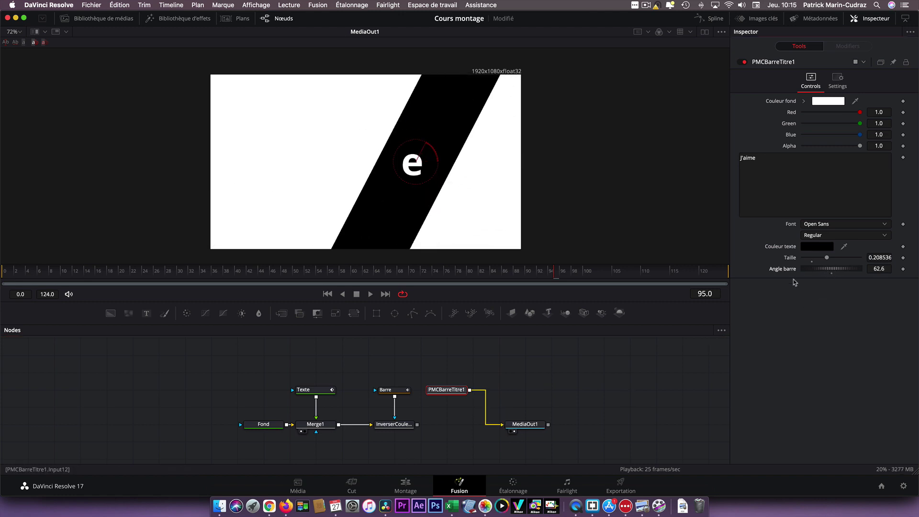
pyautogui.click(327, 294)
pyautogui.click(370, 294)
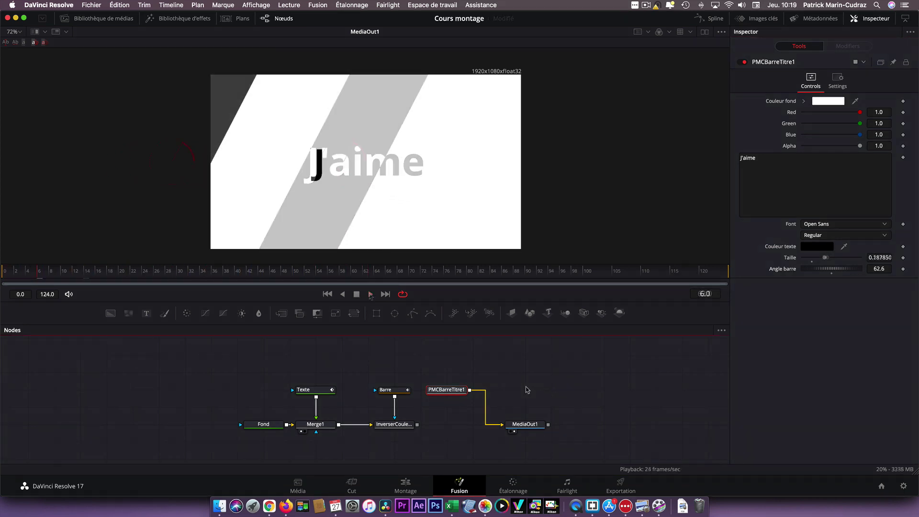
# - Open the PMC-Barre-Titre macro for editing and name a new copy of it "Pmc Barre Titre"
pyautogui.rightClick(498, 376)
pyautogui.moveTo(527, 289)
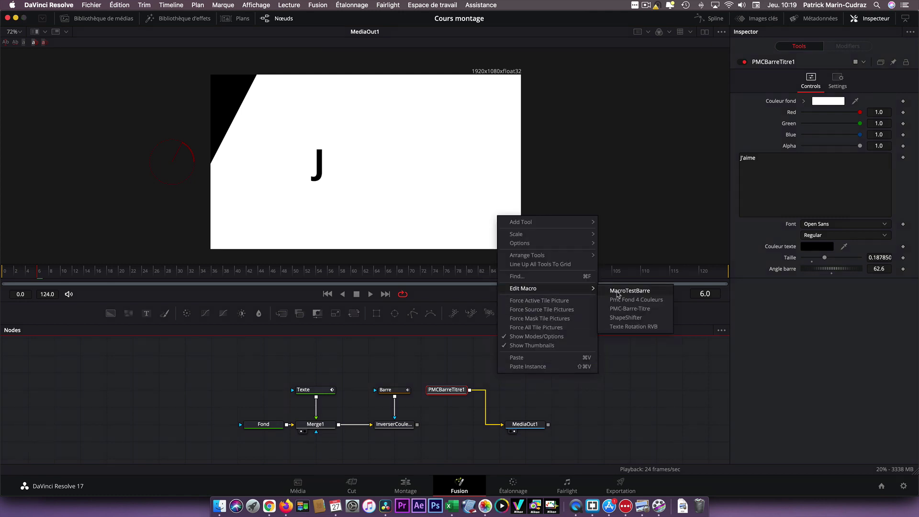
pyautogui.click(630, 309)
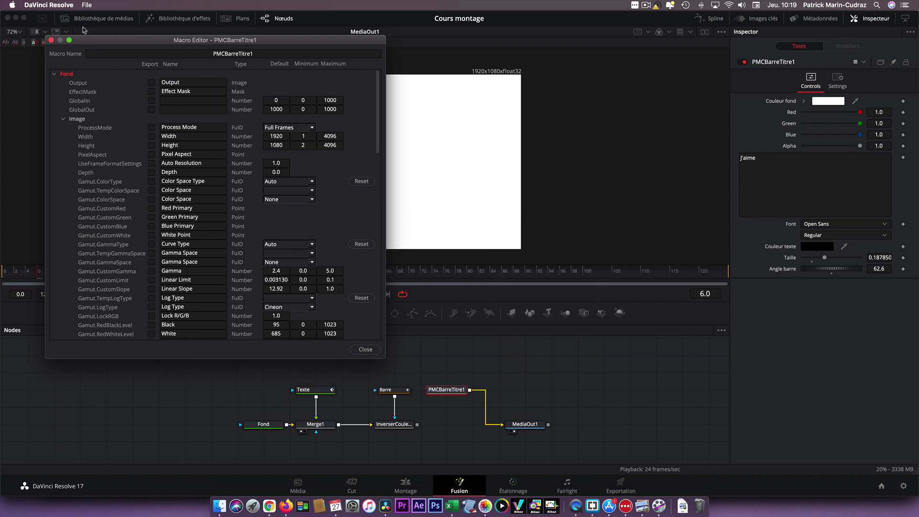
pyautogui.click(87, 6)
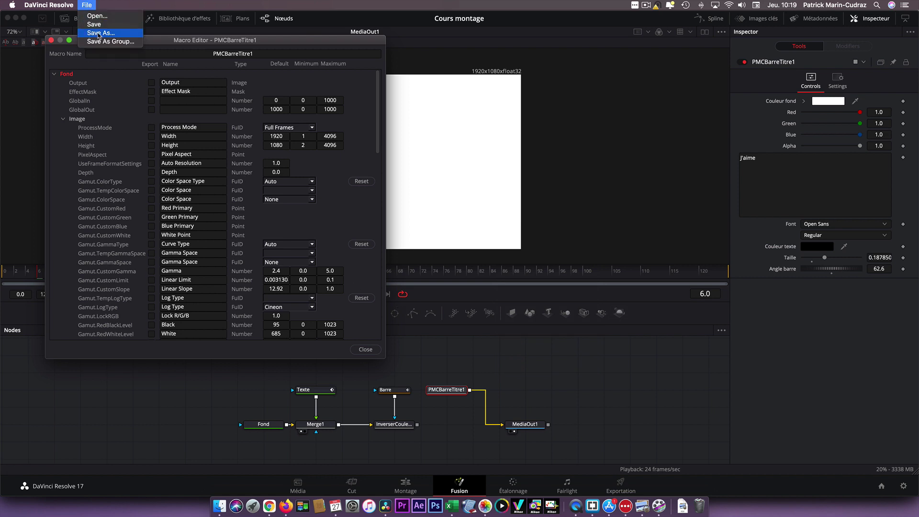
pyautogui.click(99, 33)
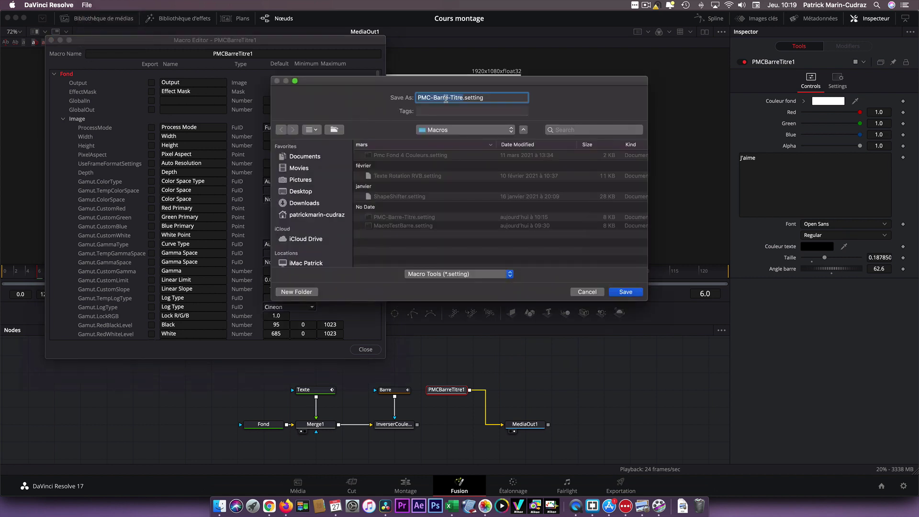
pyautogui.write('Pmc Barre Titre')
# - Save the copy in the Blackmagic Design/DaVinci Resolve/Fusion/Templates/Edit/Titles folder and close the Macro Editor
pyautogui.click(443, 132)
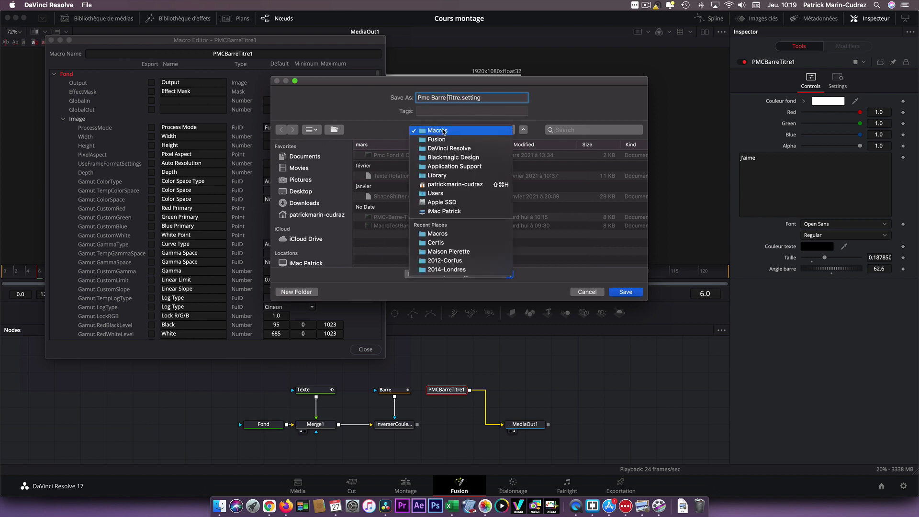
pyautogui.click(441, 158)
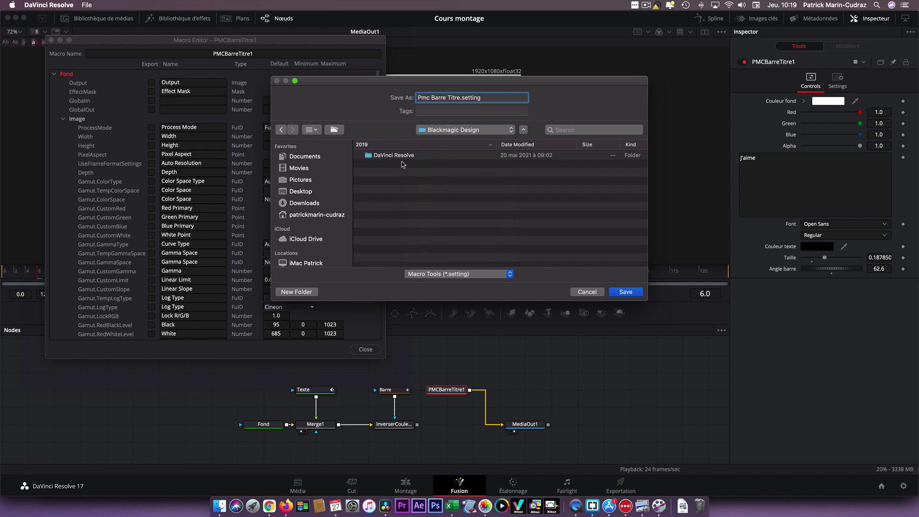
pyautogui.doubleClick(385, 155)
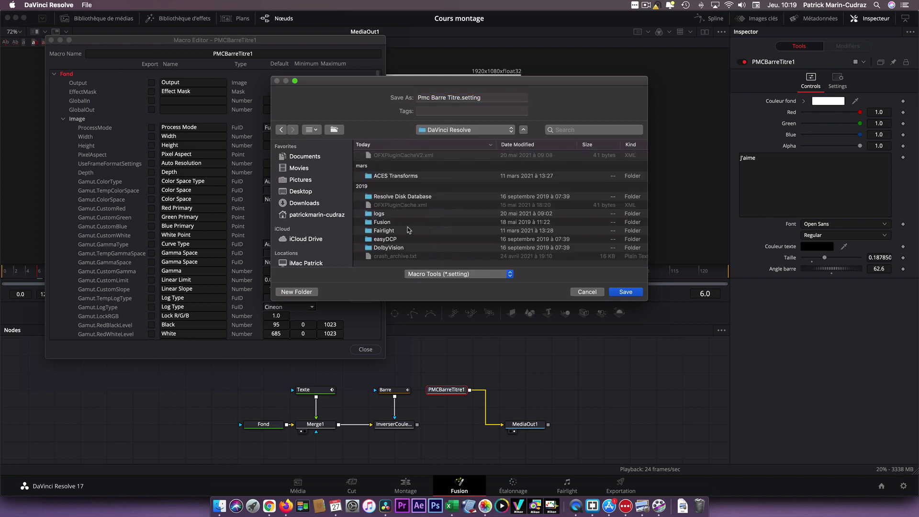
pyautogui.doubleClick(377, 223)
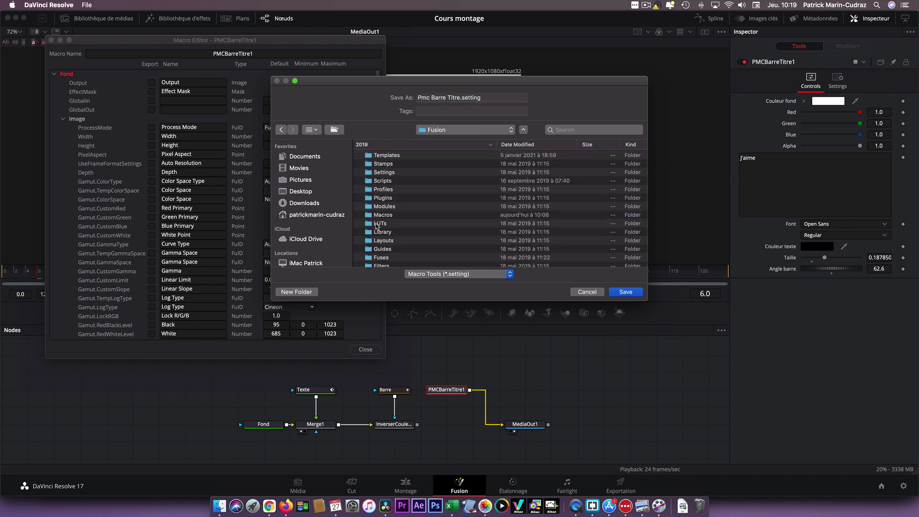
pyautogui.scroll(-3, 380, 228)
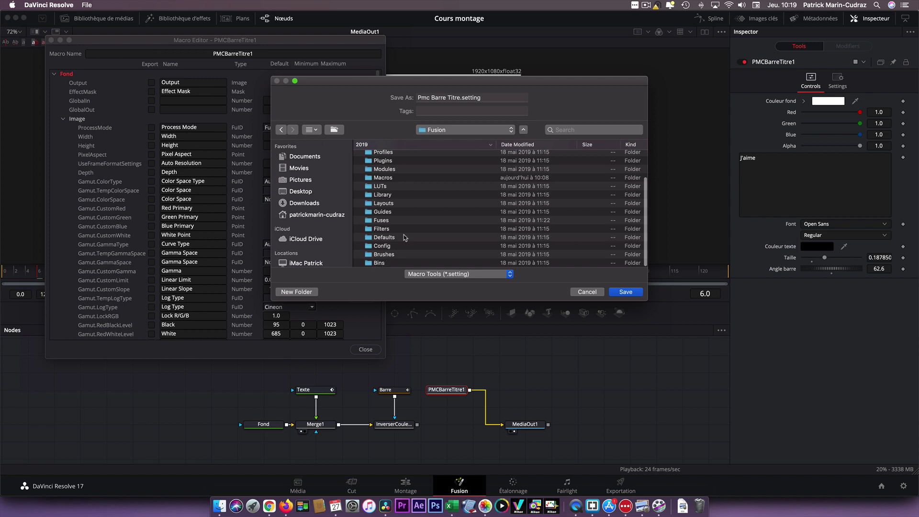
pyautogui.scroll(3, 410, 231)
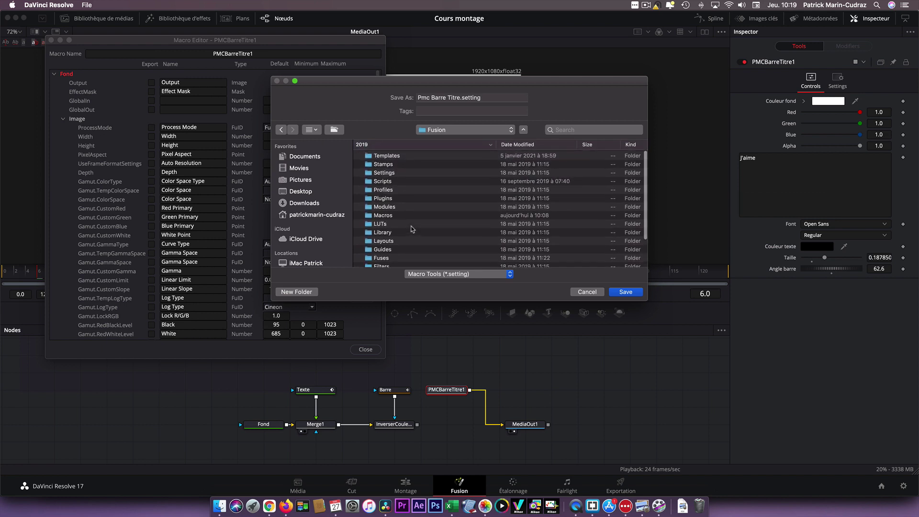
pyautogui.doubleClick(374, 156)
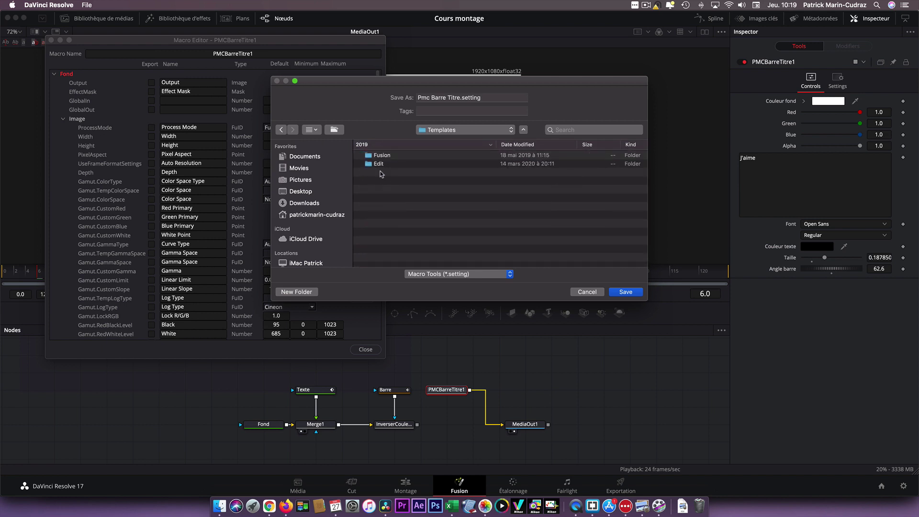
pyautogui.doubleClick(377, 164)
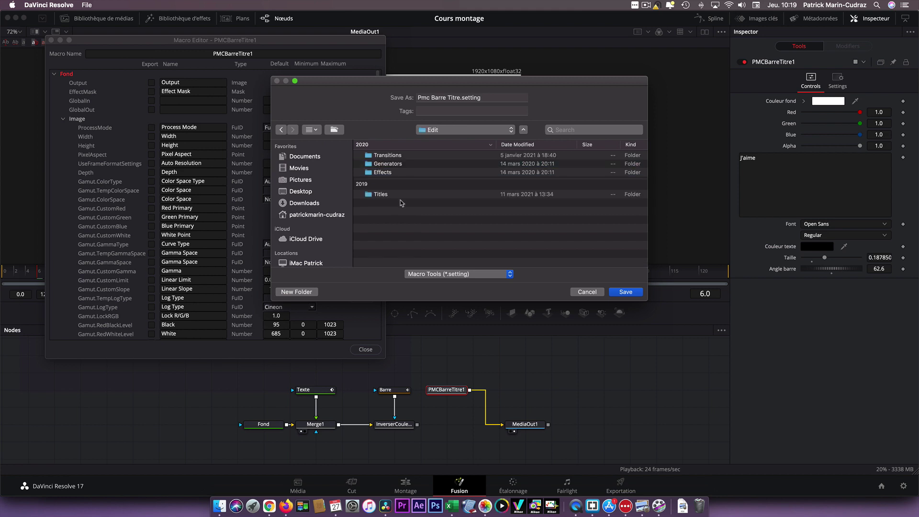
pyautogui.doubleClick(380, 194)
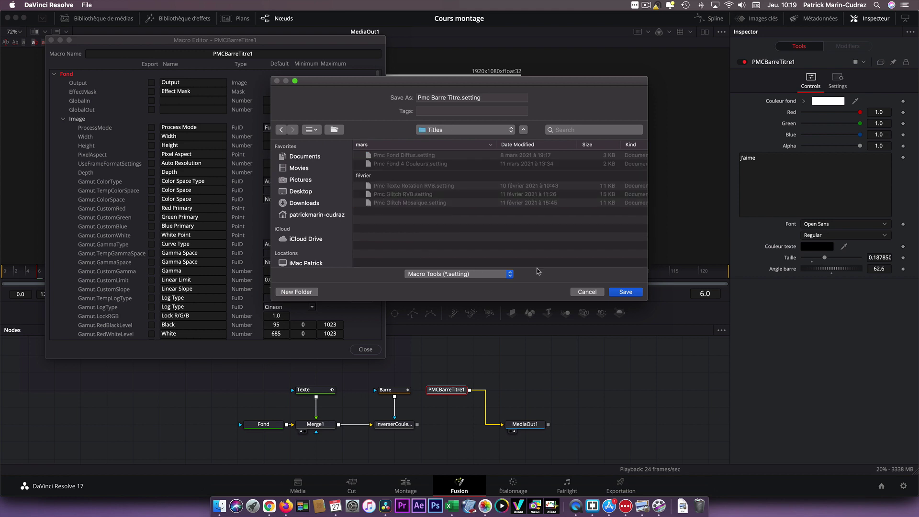
pyautogui.click(625, 292)
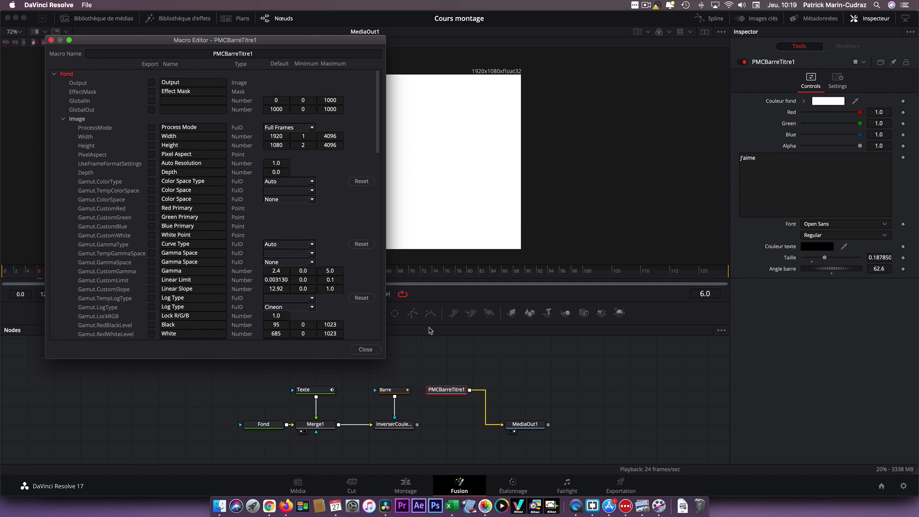
pyautogui.click(371, 352)
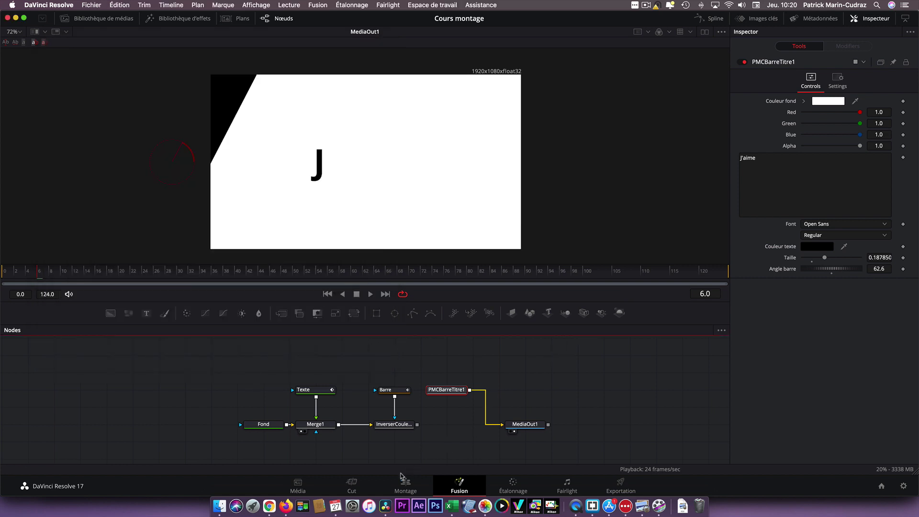
# - Switch to the Montage page and place the Pmc Barre Titre title at the start of the Vidéo 1 track
pyautogui.click(405, 488)
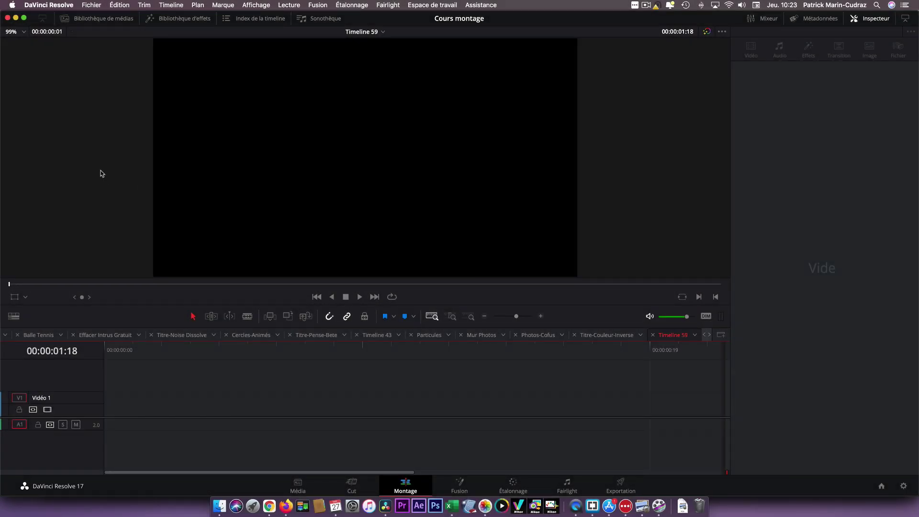
pyautogui.click(178, 20)
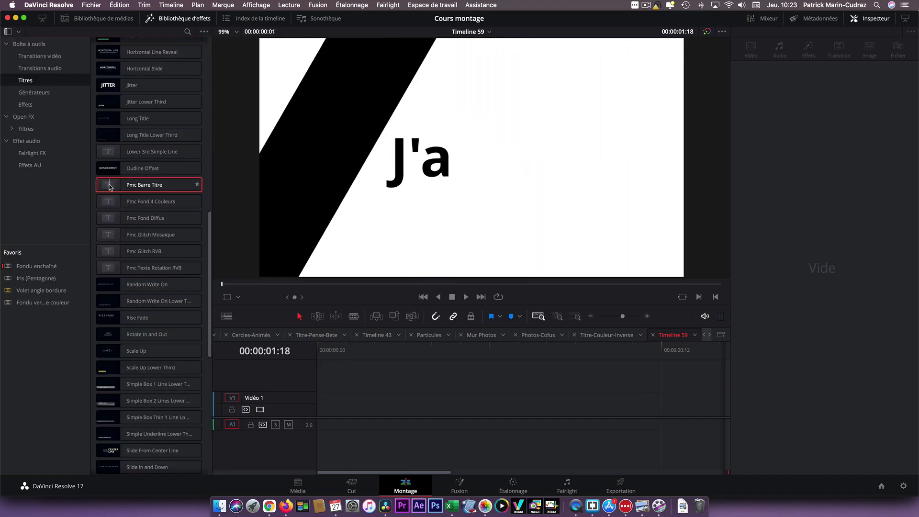
pyautogui.moveTo(109, 187); pyautogui.dragTo(324, 410)
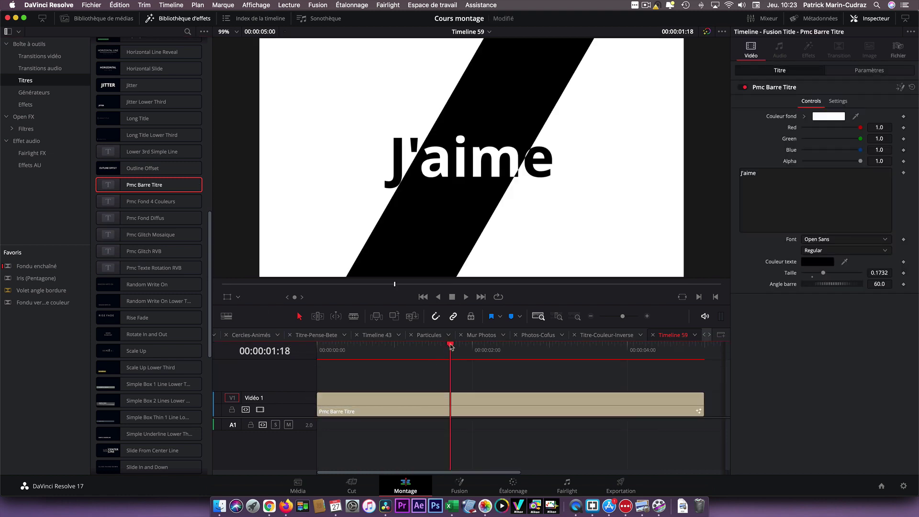
# - Move the playhead to 00:00:02:01 and set the title's Angle barre to 151.3 and Taille to 0.2953
pyautogui.moveTo(451, 346); pyautogui.dragTo(475, 347)
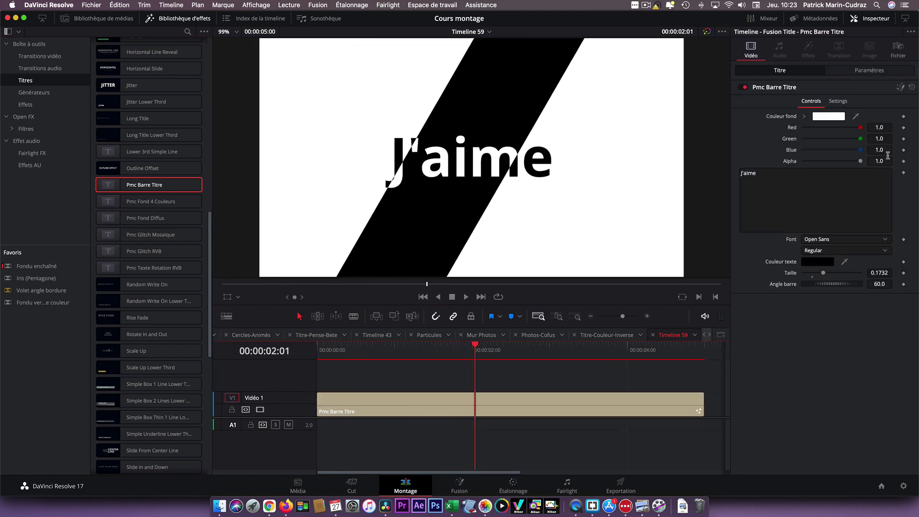
pyautogui.moveTo(827, 285)
pyautogui.mouseDown()
pyautogui.moveTo(837, 284)
pyautogui.moveTo(836, 273)
pyautogui.moveTo(825, 273)
pyautogui.moveTo(837, 272)
pyautogui.mouseUp()
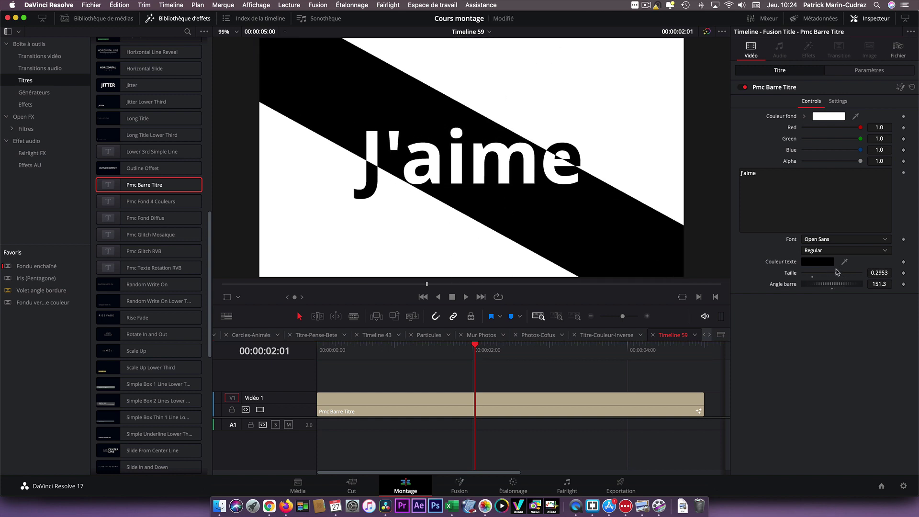